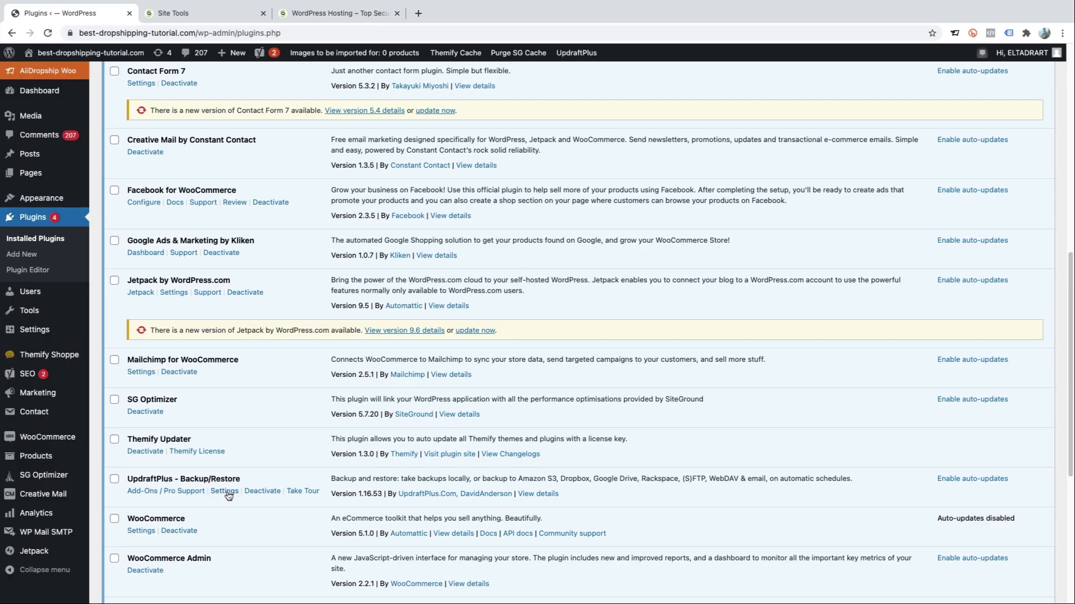
Open the settings of UpdraftPlus - Backup/Restore and run a backup of the database and files with sending to remote storage
{"action": "left_click", "coordinate": [225, 492]}
{"action": "left_click", "coordinate": [269, 182]}
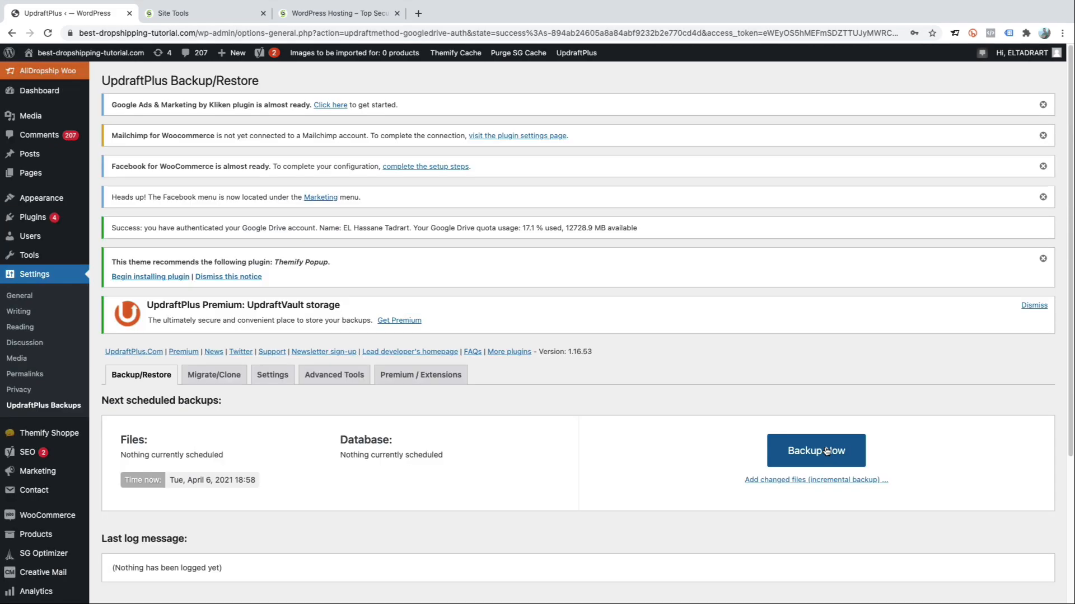
{"action": "left_click", "coordinate": [816, 452]}
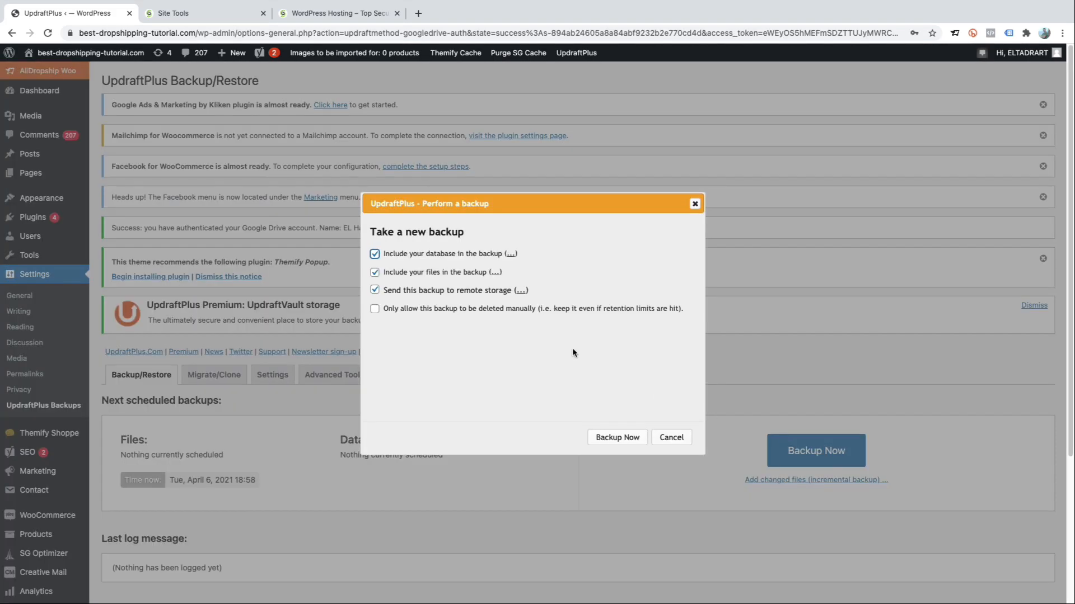
{"action": "left_click", "coordinate": [617, 438]}
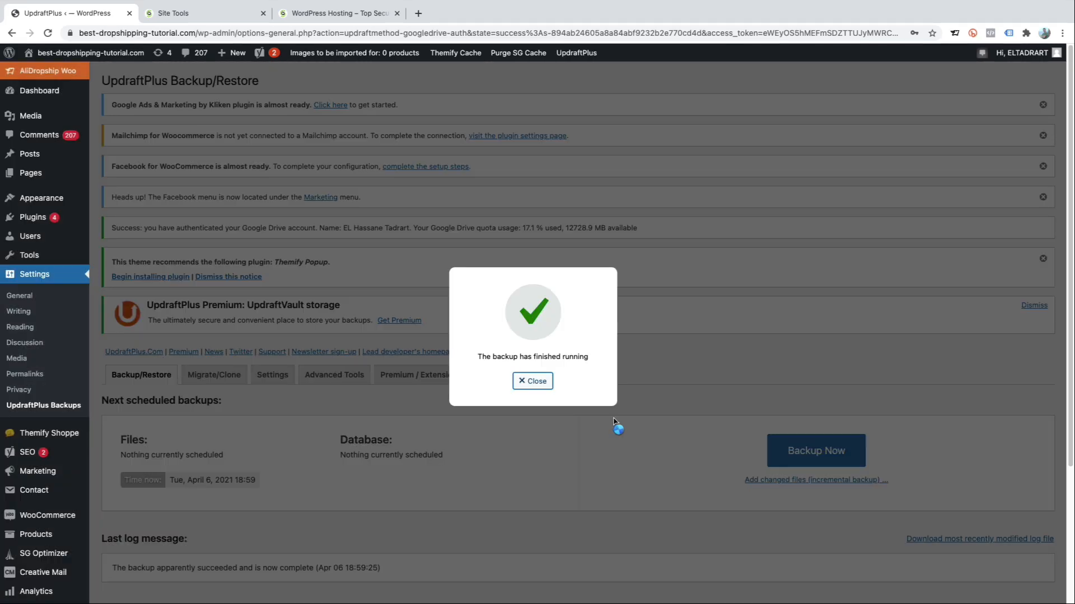
{"action": "left_click", "coordinate": [536, 385]}
{"action": "scroll", "coordinate": [340, 455], "scroll_direction": "down", "scroll_amount": 4}
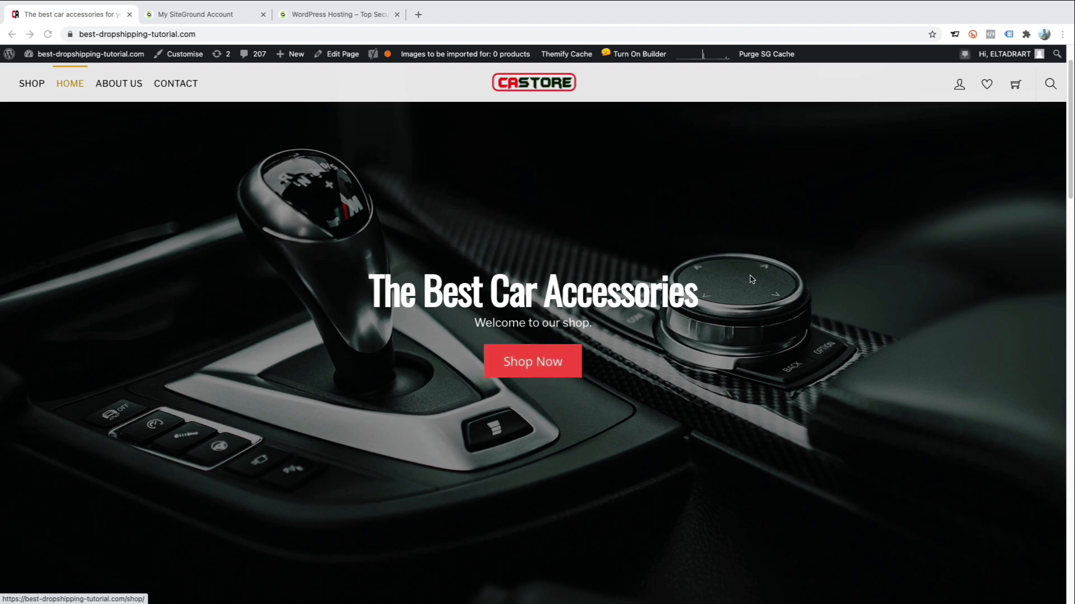
Switch to the SiteGround account, open the Backups page in the website's Site Tools, and look through the existing backups
{"action": "left_click", "coordinate": [196, 16]}
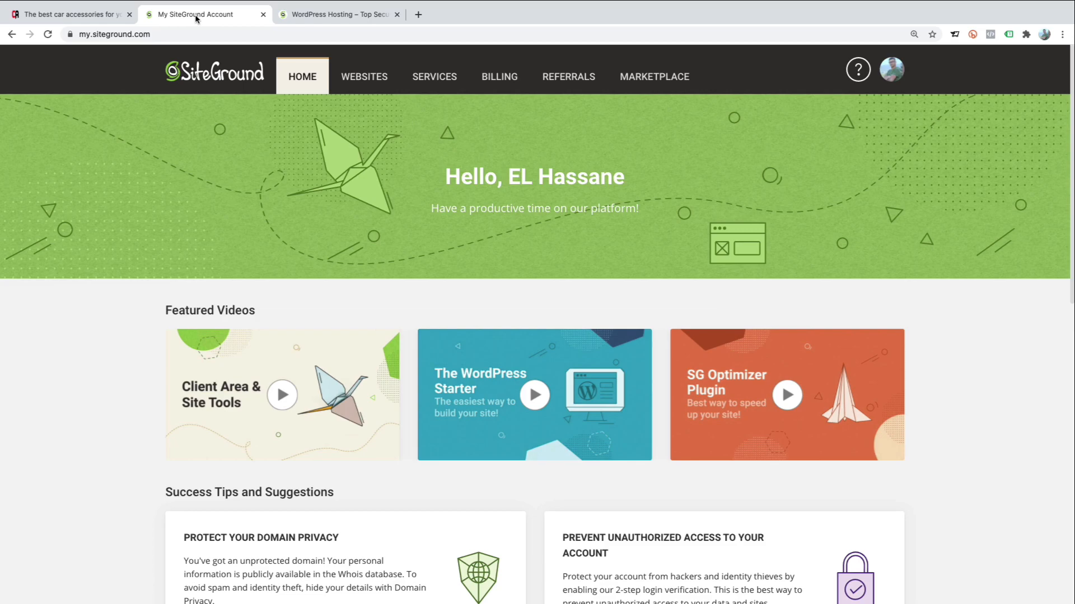
{"action": "left_click", "coordinate": [371, 83]}
{"action": "left_click", "coordinate": [596, 439]}
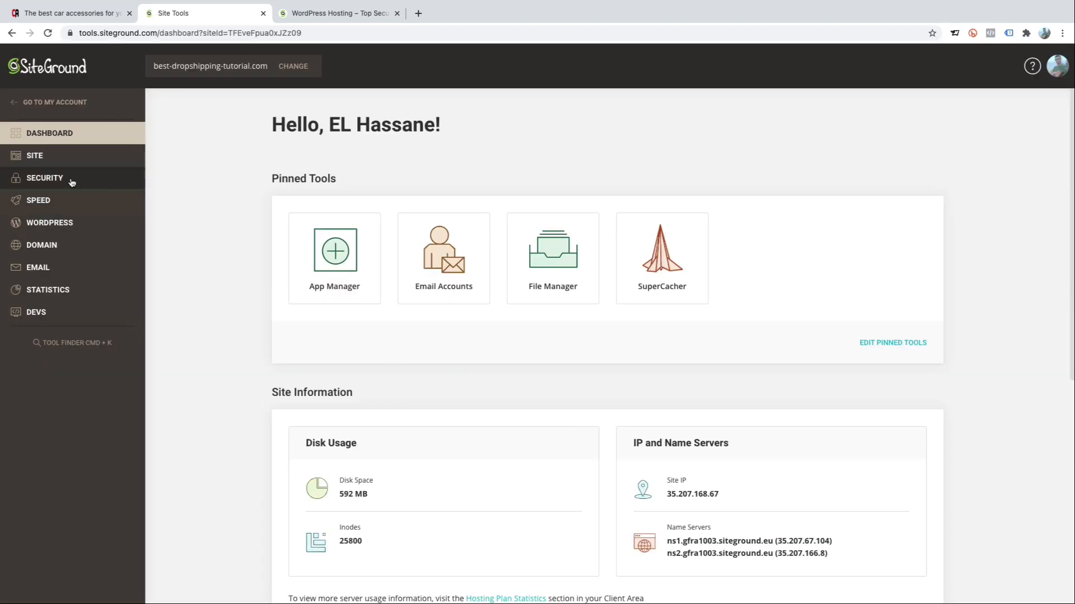
{"action": "left_click", "coordinate": [72, 180]}
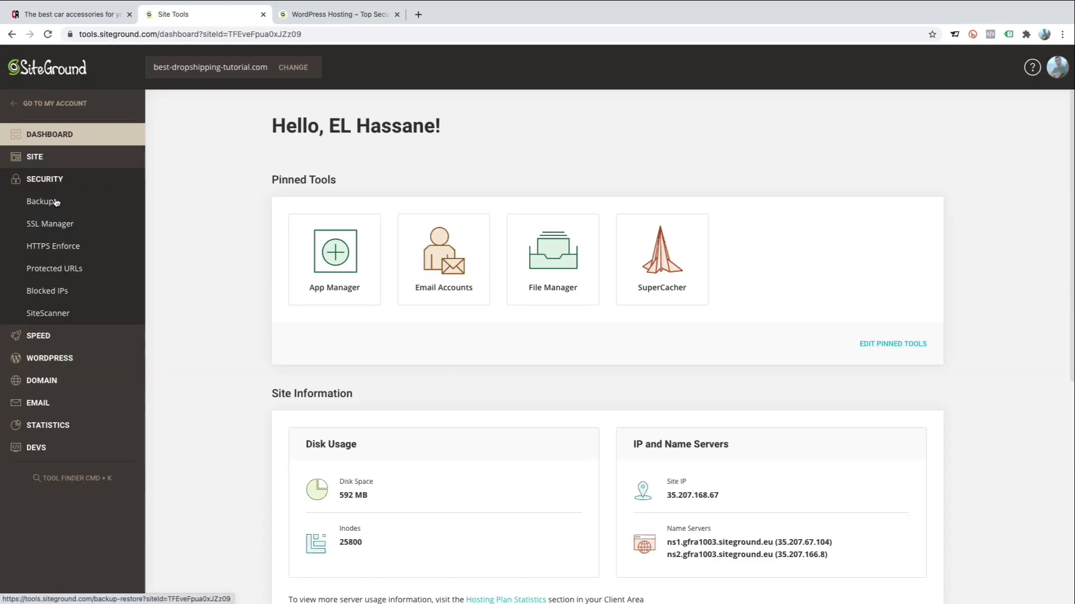
{"action": "left_click", "coordinate": [59, 201]}
{"action": "scroll", "coordinate": [1023, 412], "scroll_direction": "down", "scroll_amount": 2}
{"action": "scroll", "coordinate": [1023, 409], "scroll_direction": "down", "scroll_amount": 6}
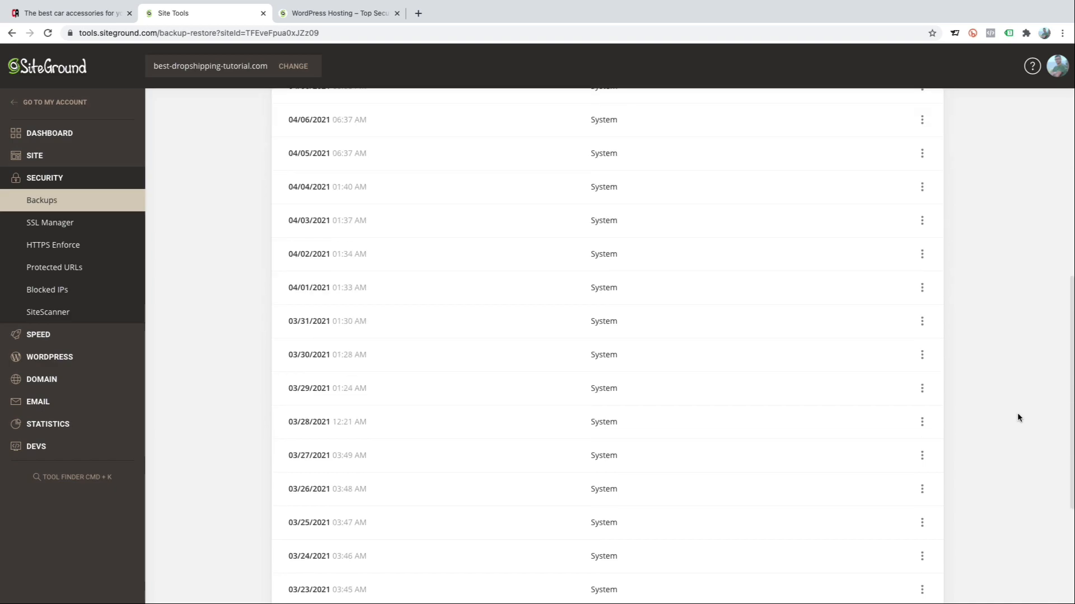
{"action": "scroll", "coordinate": [1017, 417], "scroll_direction": "down", "scroll_amount": 4}
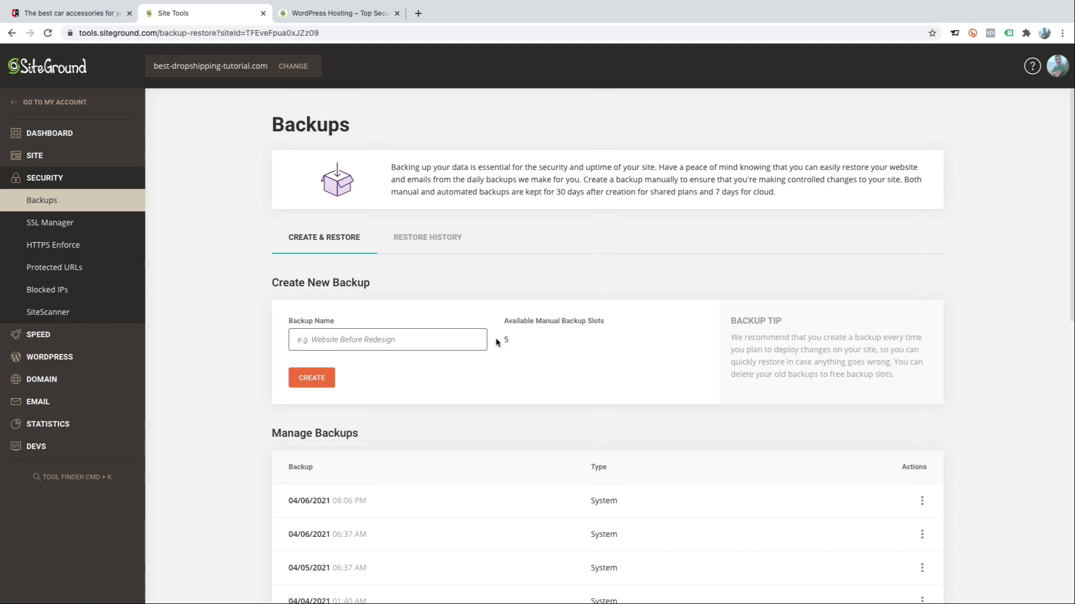
Create a new manual backup of the website named "Backup EL"
{"action": "left_click", "coordinate": [309, 343]}
{"action": "type", "text": "Backup"}
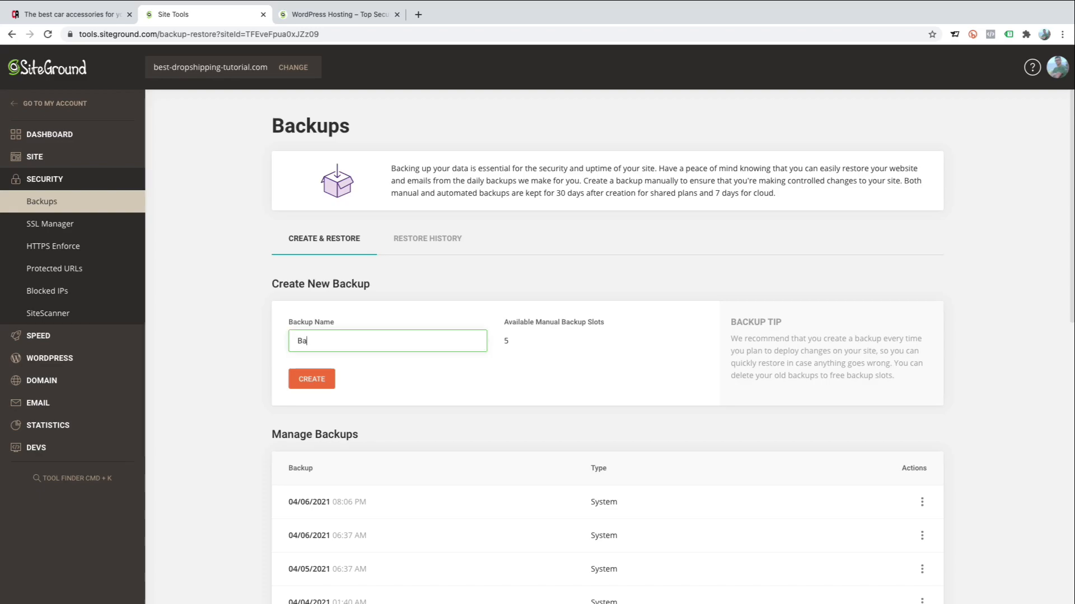
{"action": "type", "text": " EL"}
{"action": "left_click", "coordinate": [315, 378]}
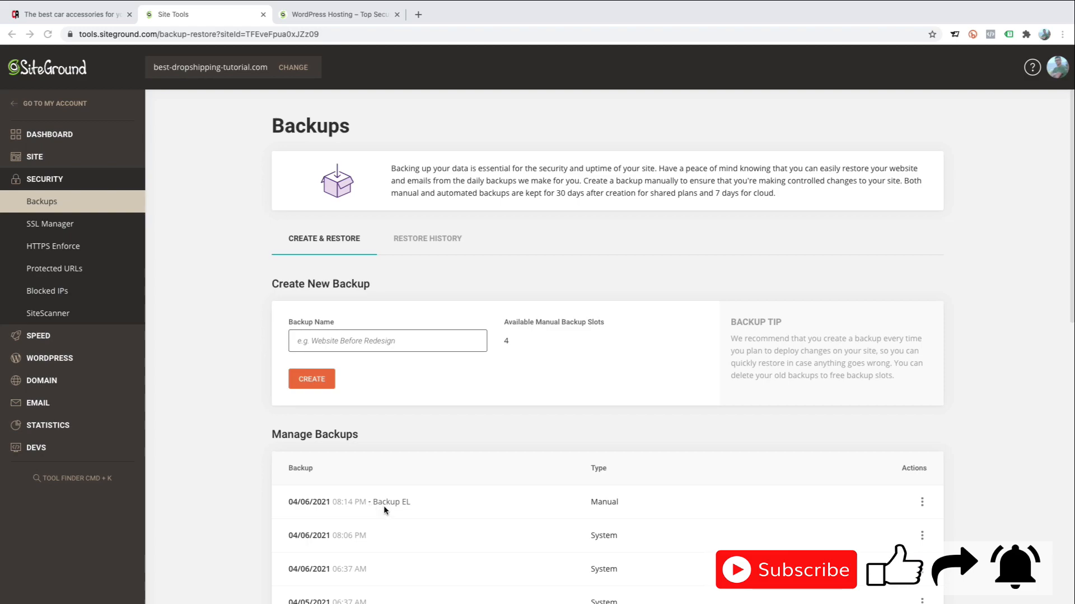
Examine the restore and delete actions available for the "Backup EL" entry
{"action": "scroll", "coordinate": [385, 560], "scroll_direction": "down", "scroll_amount": 1}
{"action": "scroll", "coordinate": [384, 563], "scroll_direction": "down", "scroll_amount": 1}
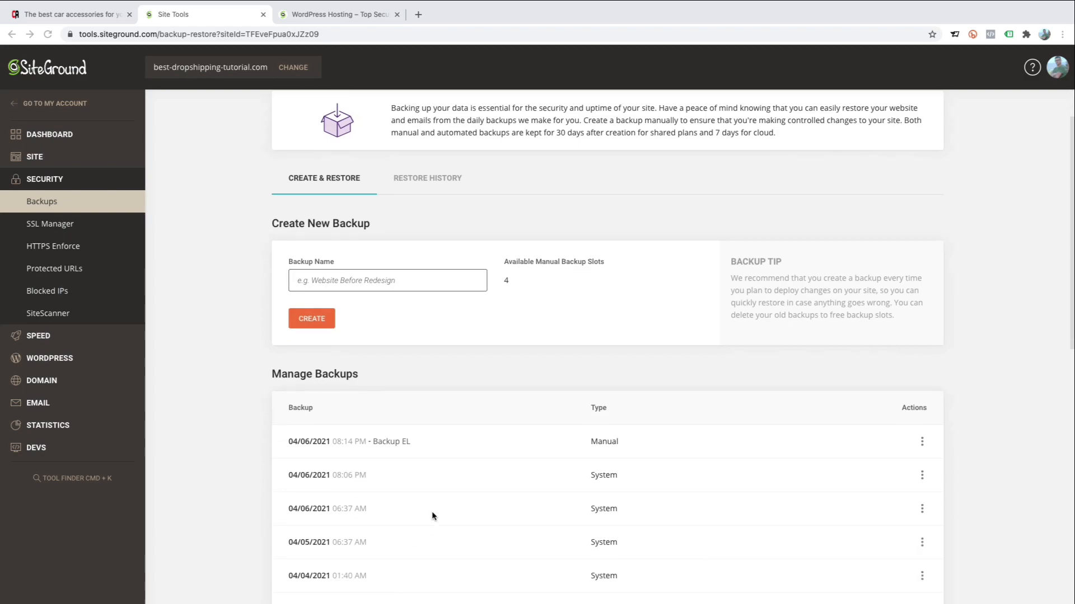
{"action": "left_click", "coordinate": [921, 443]}
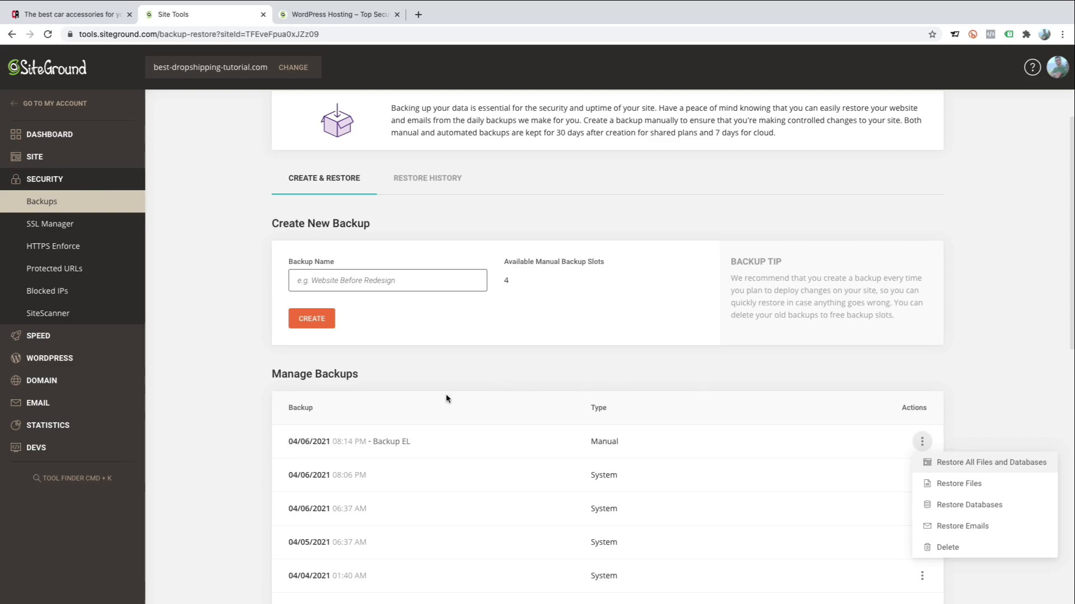
{"action": "left_click", "coordinate": [791, 375]}
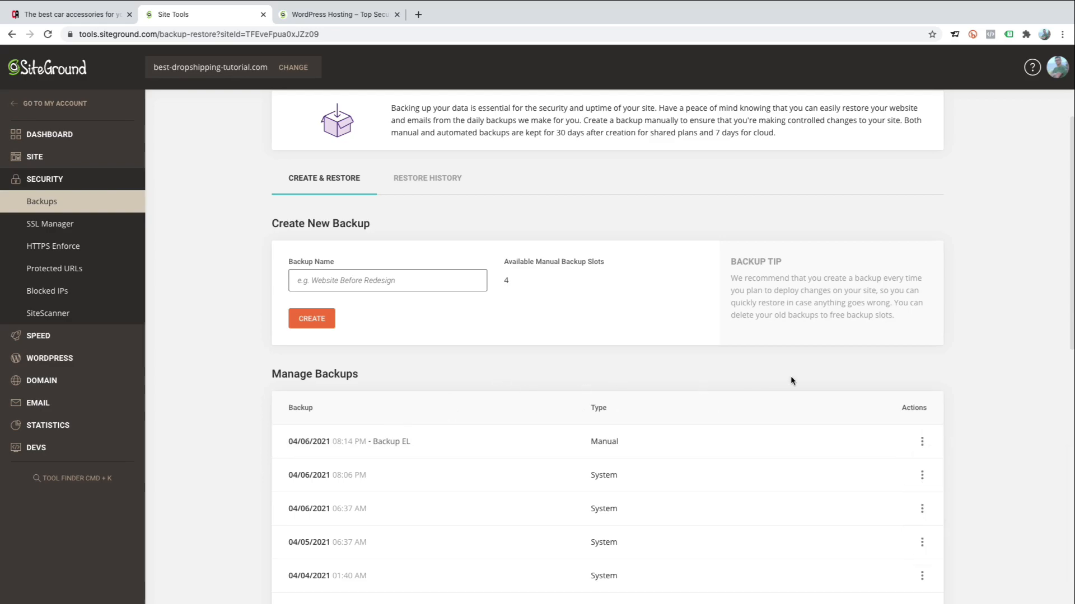
{"action": "scroll", "coordinate": [790, 375], "scroll_direction": "down", "scroll_amount": 1}
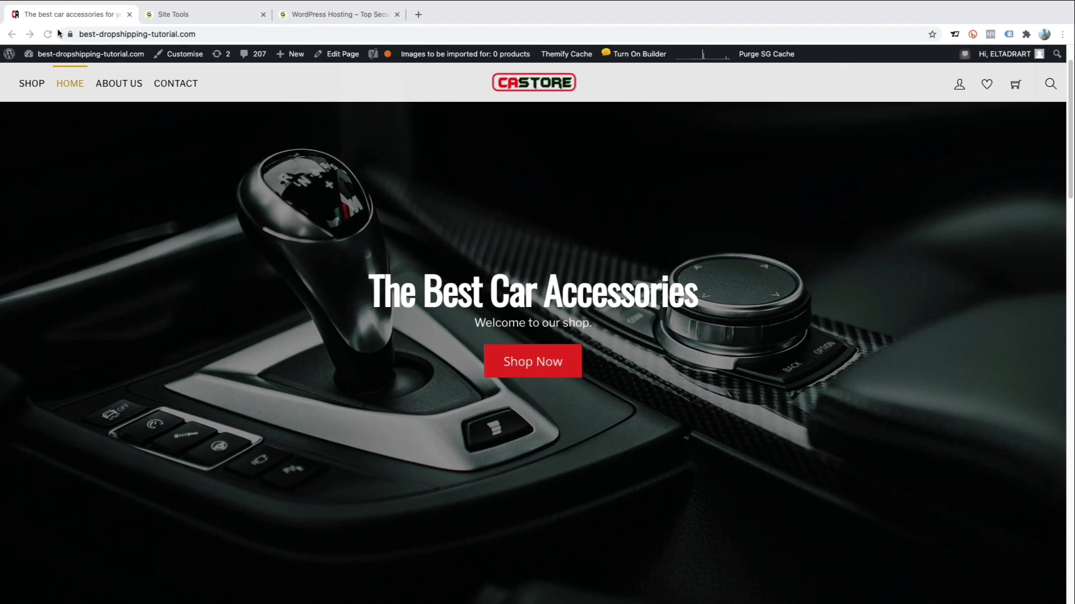
Switch to the shop's WordPress dashboard and search the plugins available to add for "Updraftplus"
{"action": "mouse_move", "coordinate": [59, 54]}
{"action": "left_click", "coordinate": [44, 75]}
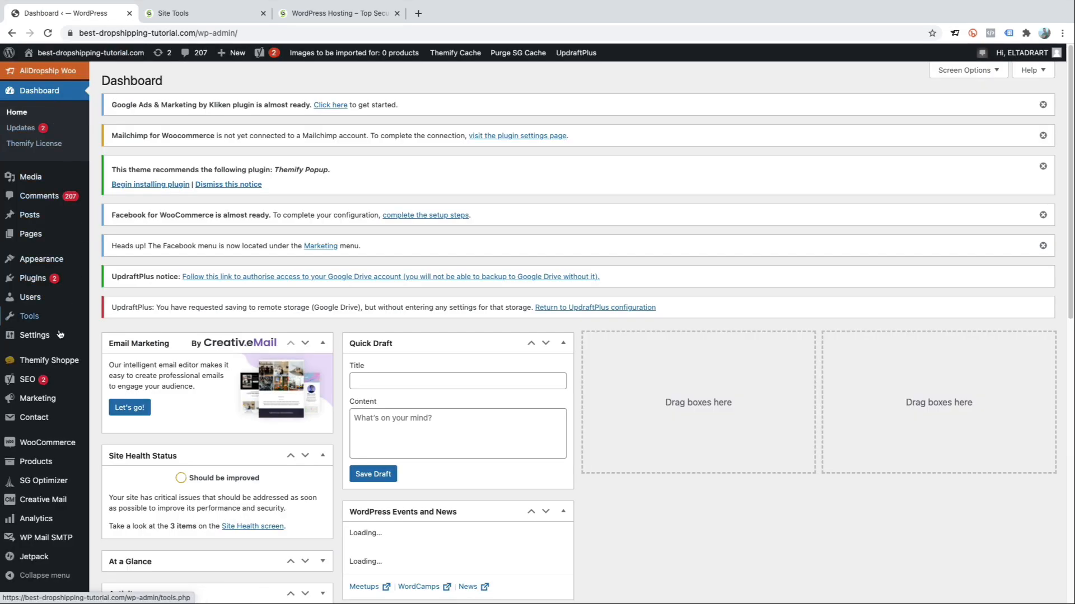
{"action": "mouse_move", "coordinate": [34, 279]}
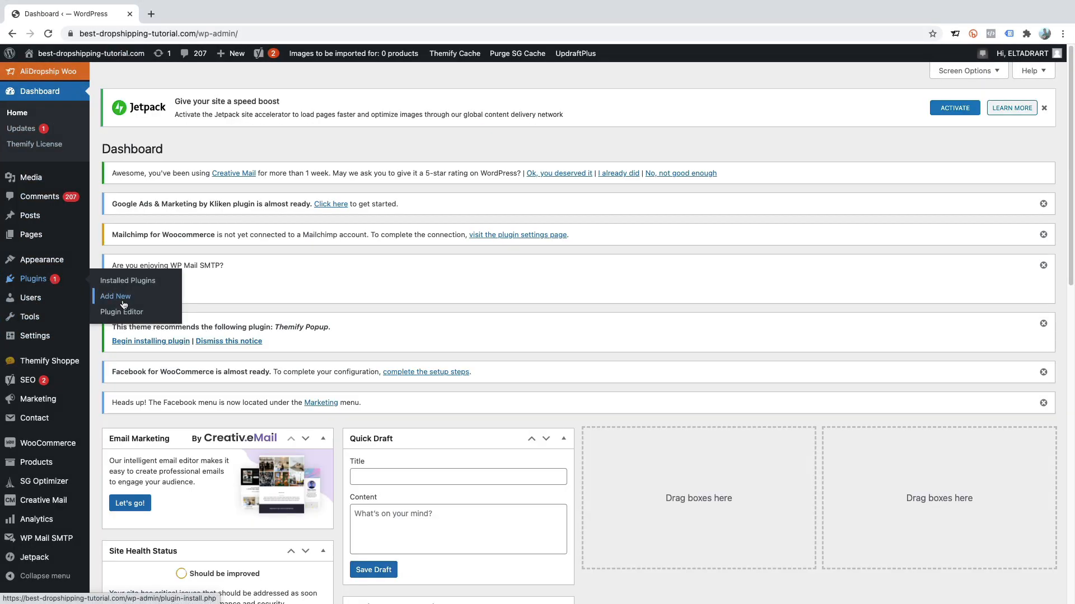
{"action": "left_click", "coordinate": [124, 303]}
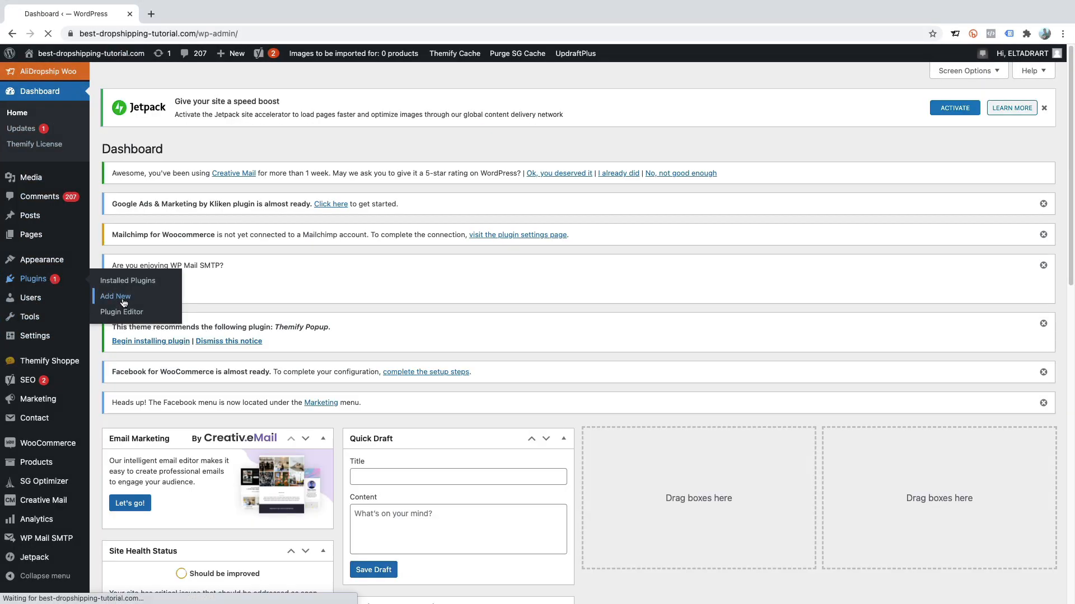
{"action": "left_click", "coordinate": [907, 437]}
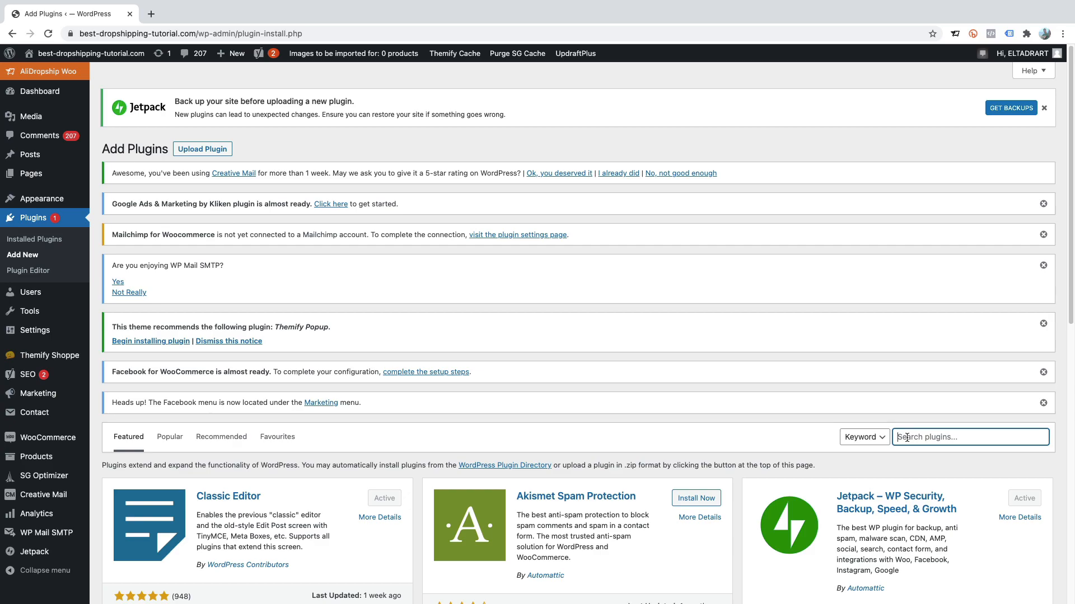
{"action": "type", "text": "Updraftplus"}
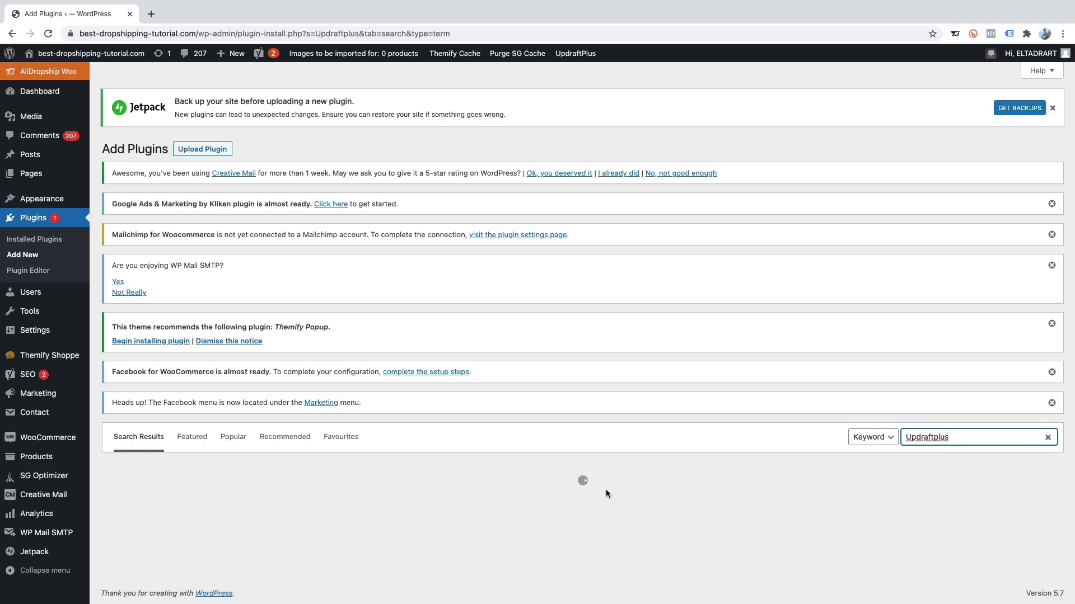
{"action": "scroll", "coordinate": [311, 417], "scroll_direction": "down", "scroll_amount": 5}
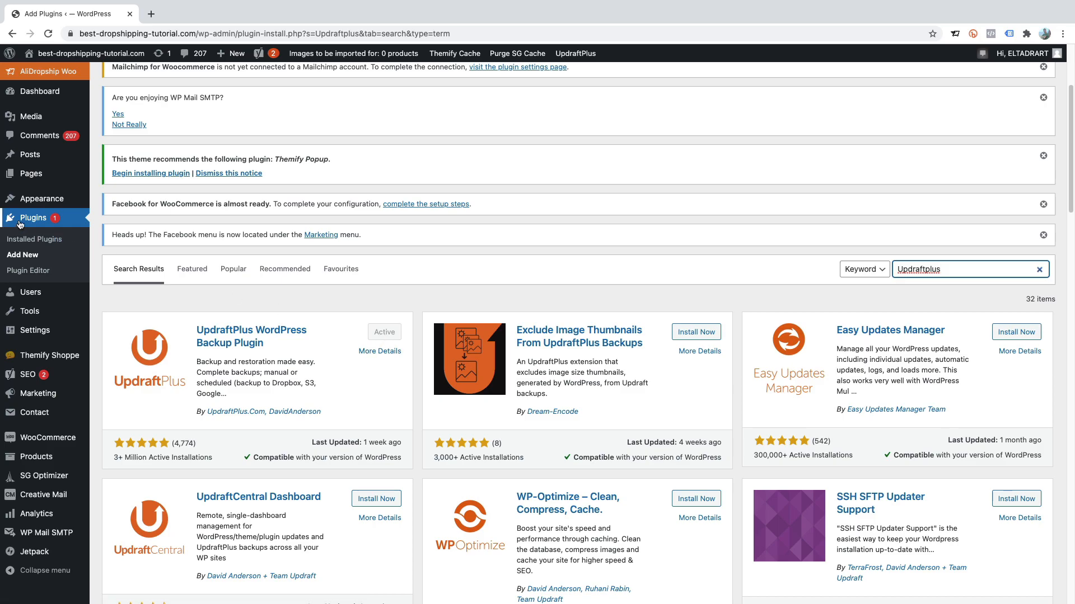
Open the UpdraftPlus settings from the installed plugins and choose Google Drive as the remote storage
{"action": "left_click", "coordinate": [43, 222]}
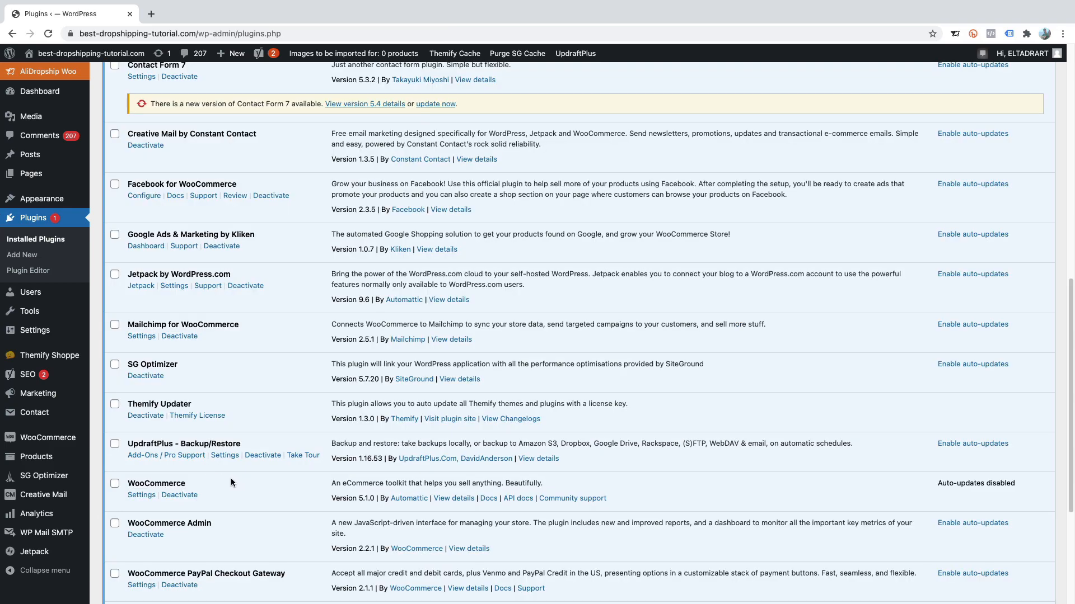
{"action": "left_click", "coordinate": [225, 457]}
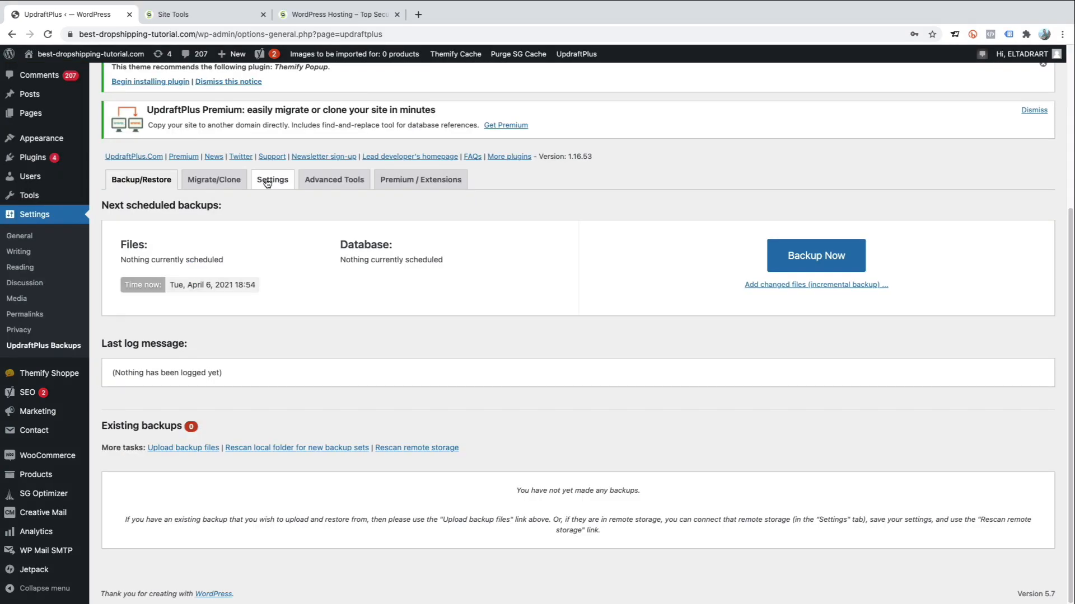
{"action": "left_click", "coordinate": [268, 180]}
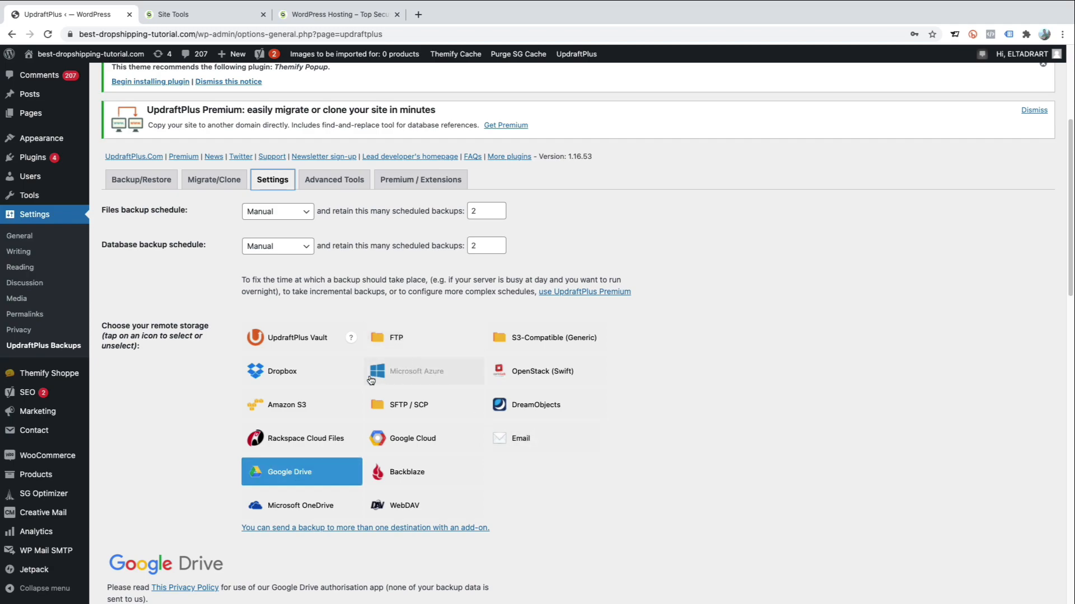
{"action": "left_click", "coordinate": [273, 374]}
{"action": "left_click", "coordinate": [310, 478]}
Review the files backup options, enable the basic email report to the site's admin address, and save the settings
{"action": "scroll", "coordinate": [502, 501], "scroll_direction": "down", "scroll_amount": 3}
{"action": "scroll", "coordinate": [502, 501], "scroll_direction": "down", "scroll_amount": 4}
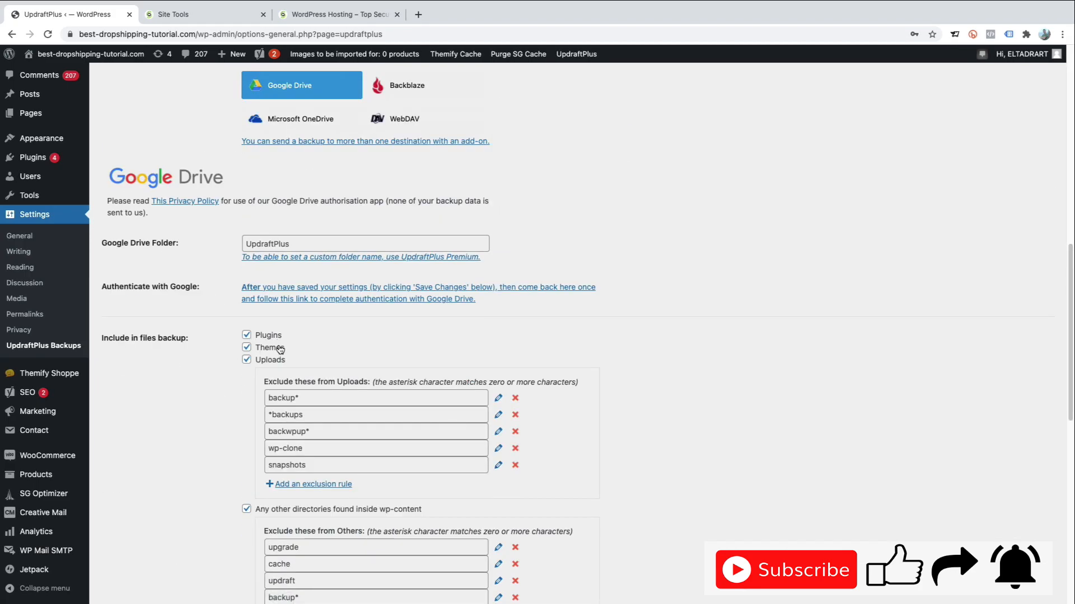
{"action": "scroll", "coordinate": [459, 439], "scroll_direction": "down", "scroll_amount": 3}
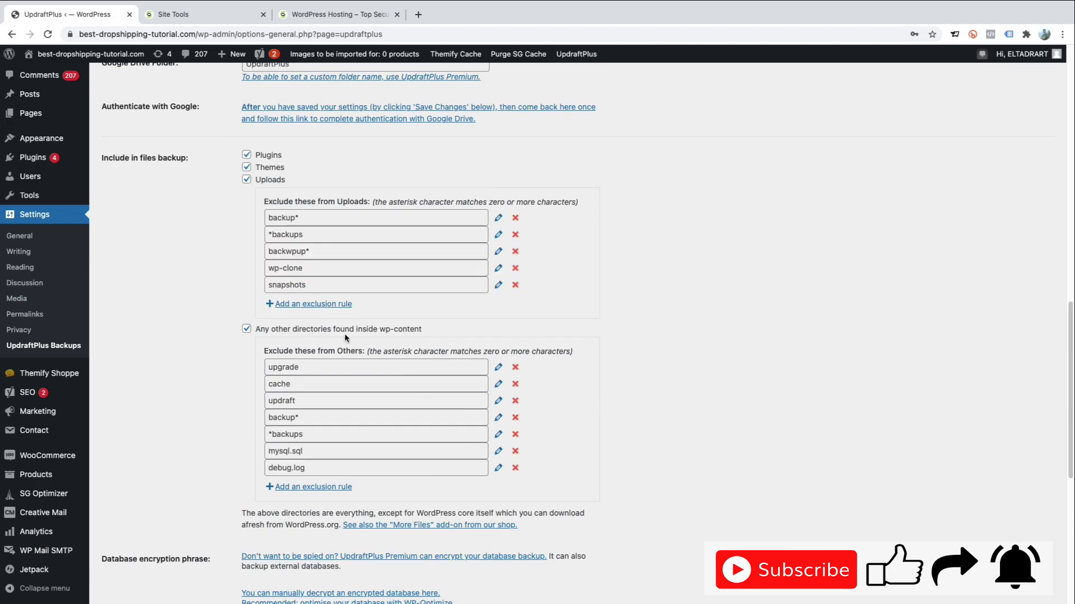
{"action": "scroll", "coordinate": [348, 335], "scroll_direction": "down", "scroll_amount": 3}
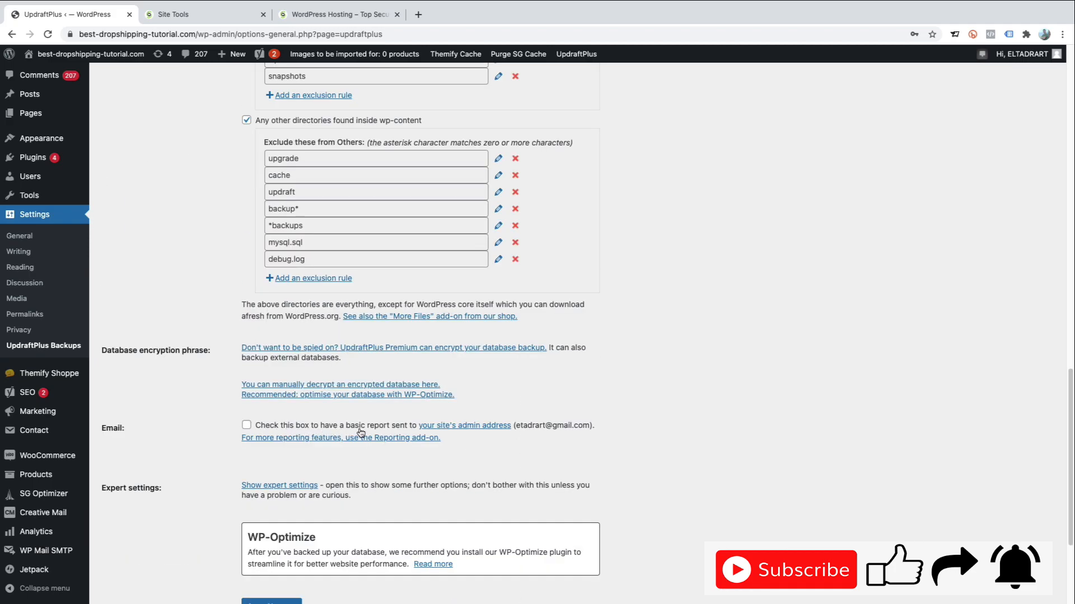
{"action": "left_click", "coordinate": [247, 425]}
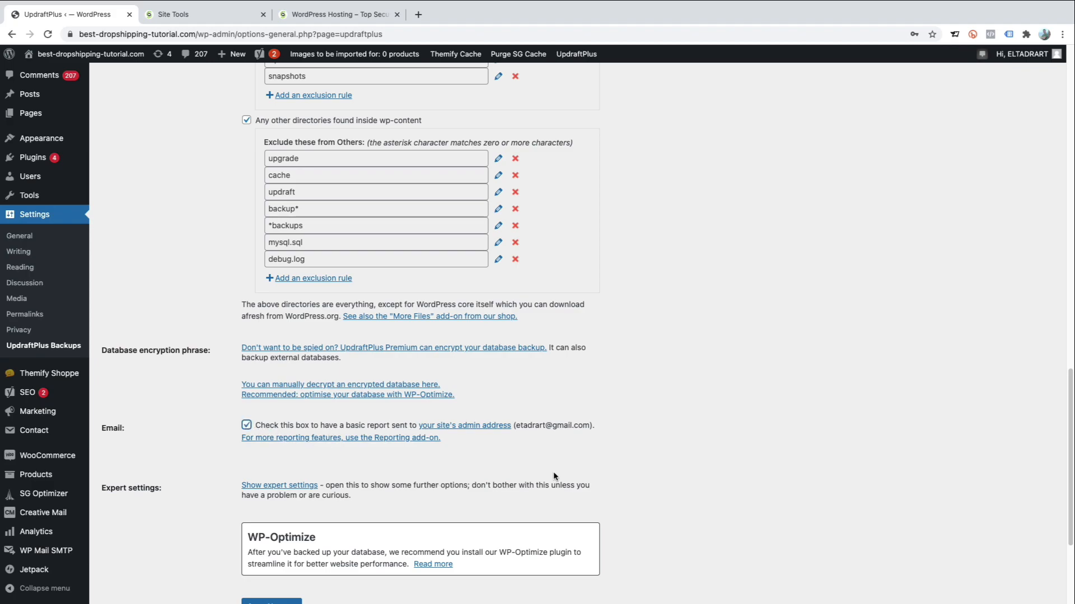
{"action": "scroll", "coordinate": [553, 476], "scroll_direction": "down", "scroll_amount": 2}
{"action": "left_click", "coordinate": [285, 527]}
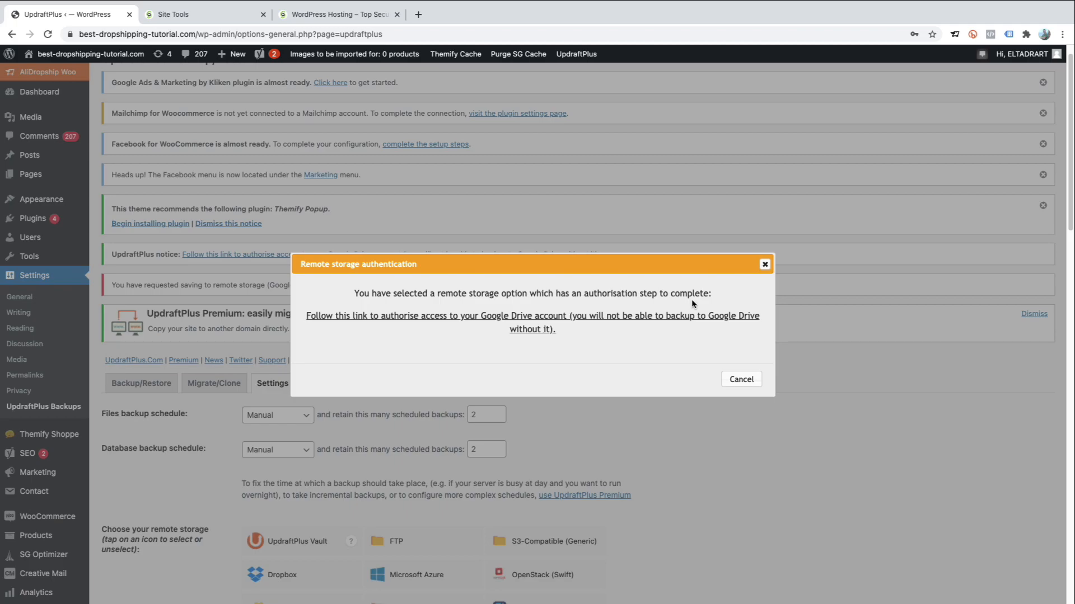
Authorise UpdraftPlus to access the Google Drive account and complete the remote storage setup
{"action": "left_click", "coordinate": [590, 320]}
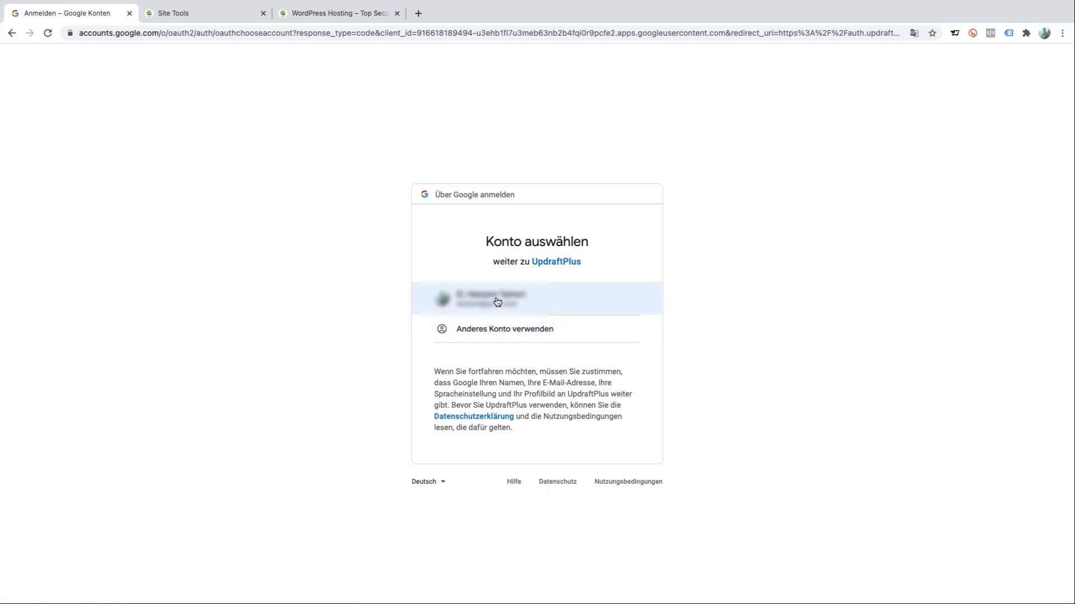
{"action": "left_click", "coordinate": [497, 302]}
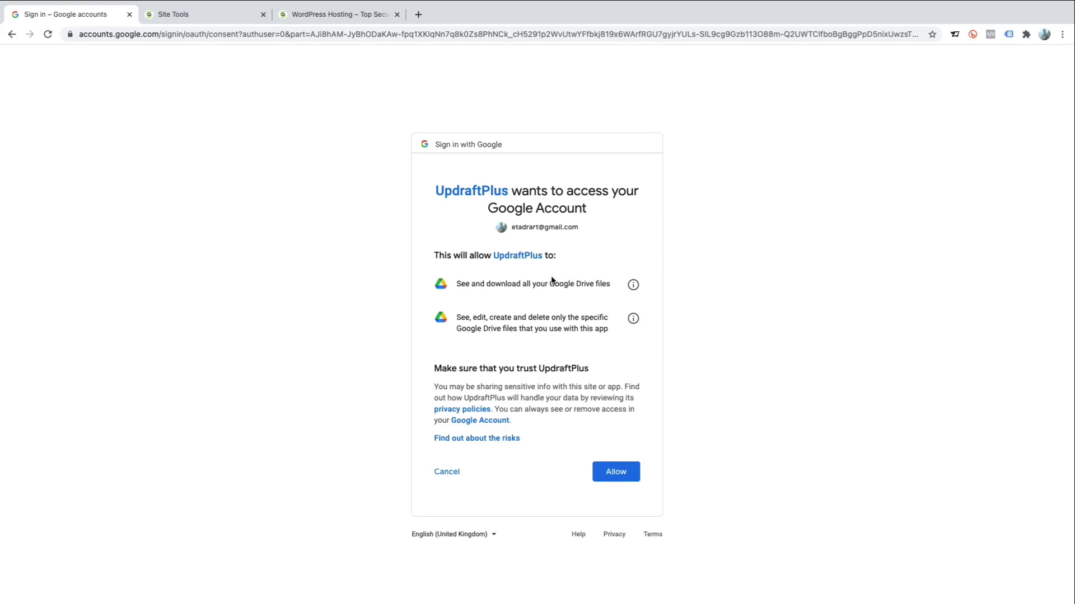
{"action": "left_click", "coordinate": [609, 470]}
{"action": "left_click", "coordinate": [552, 304]}
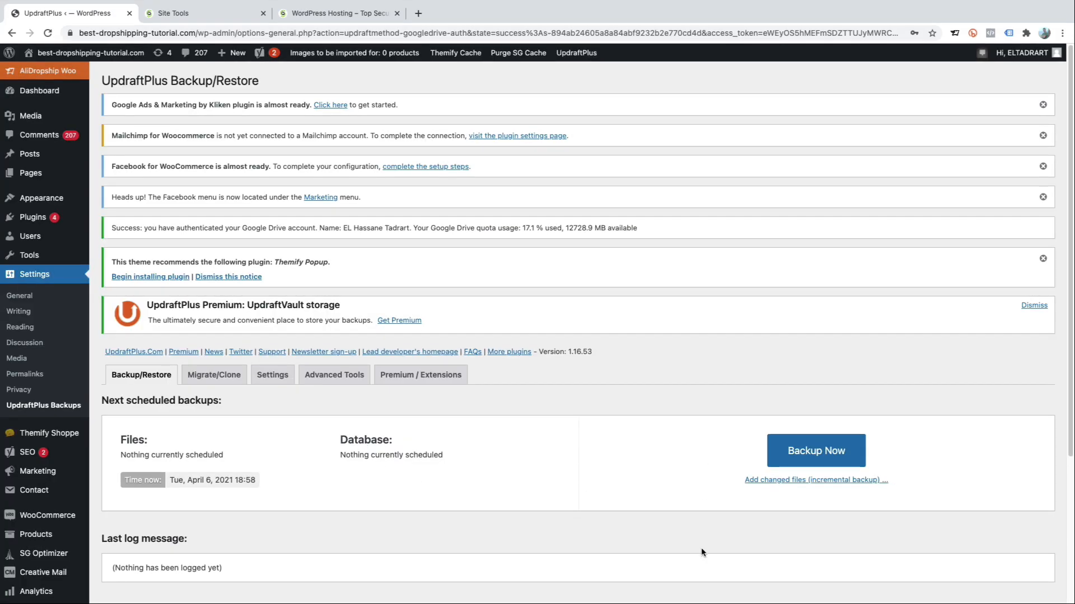
Run a backup of the database and files to remote storage that may only be deleted manually, and view the existing backups
{"action": "left_click", "coordinate": [825, 451]}
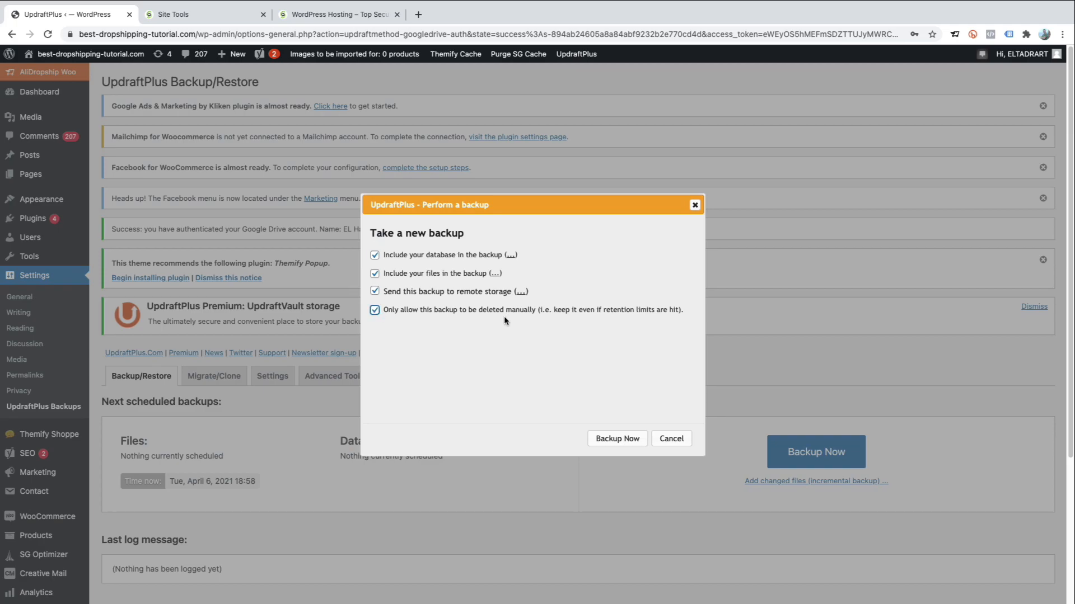
{"action": "left_click", "coordinate": [620, 439]}
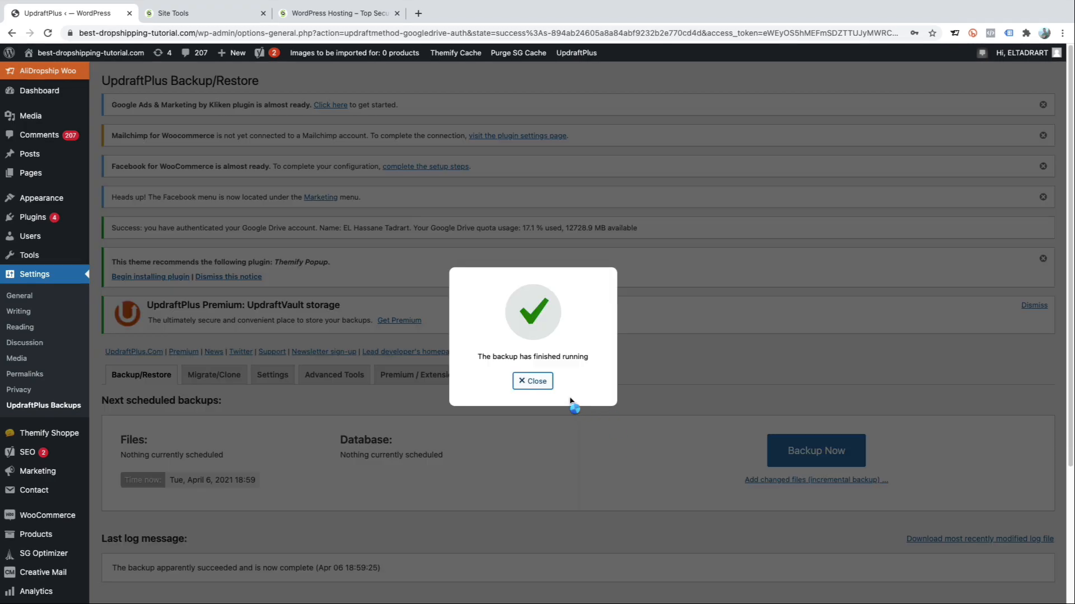
{"action": "left_click", "coordinate": [525, 383]}
{"action": "scroll", "coordinate": [344, 455], "scroll_direction": "down", "scroll_amount": 3}
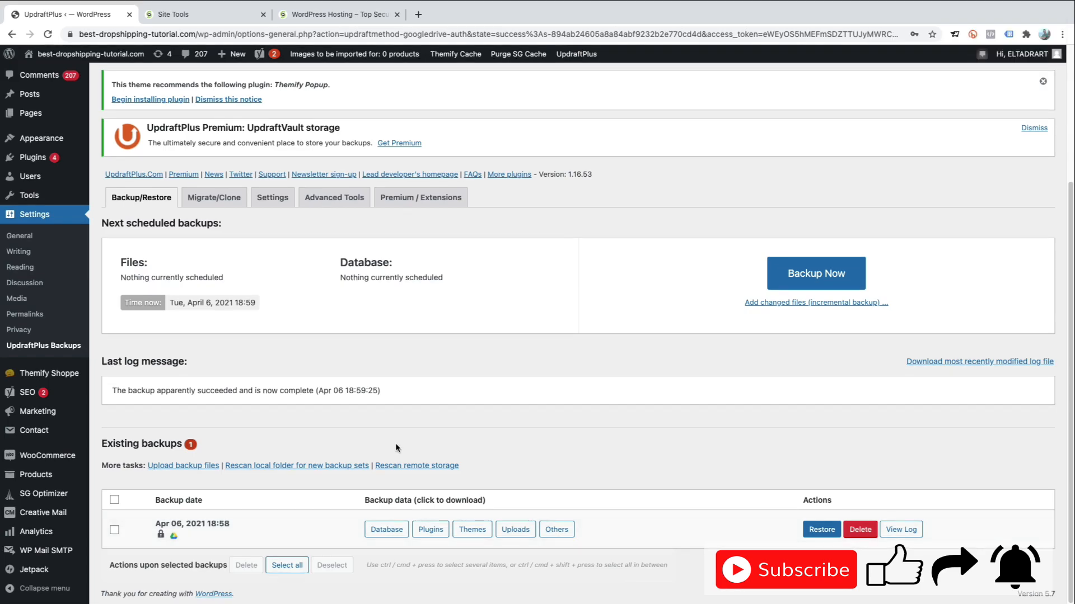
In the UpdraftPlus settings, set both the files backup schedule and the database backup schedule to every 12 hours
{"action": "left_click", "coordinate": [273, 198]}
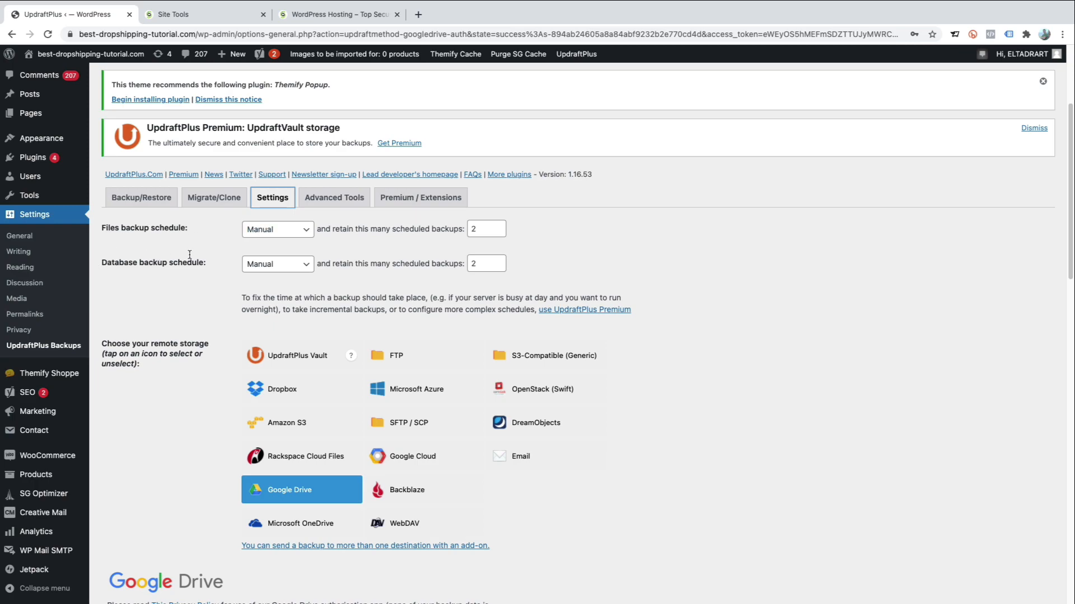
{"action": "left_click", "coordinate": [304, 233]}
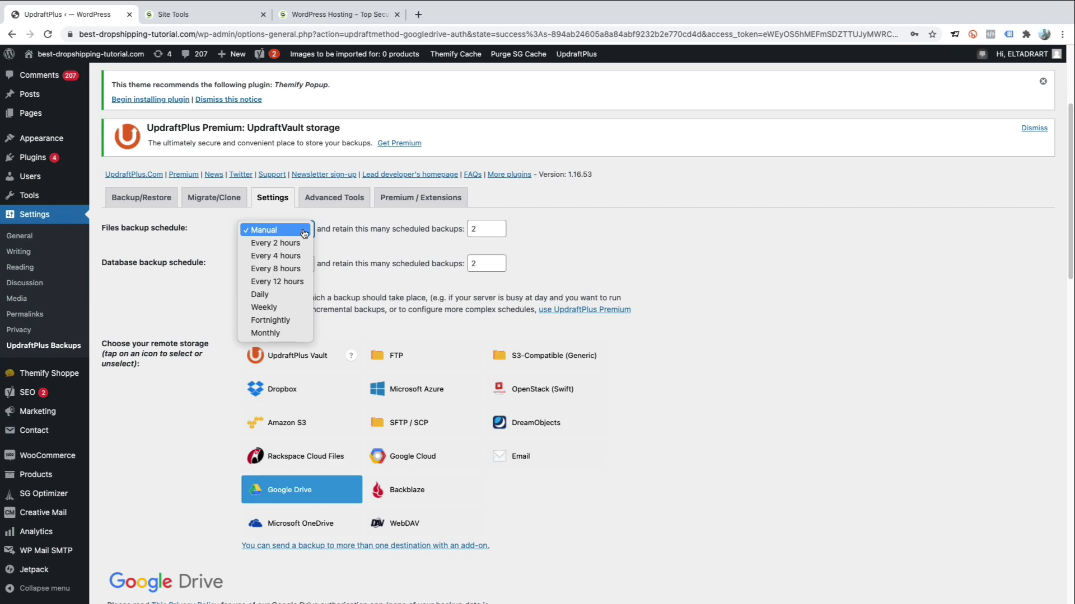
{"action": "left_click", "coordinate": [282, 282]}
{"action": "left_click", "coordinate": [297, 268]}
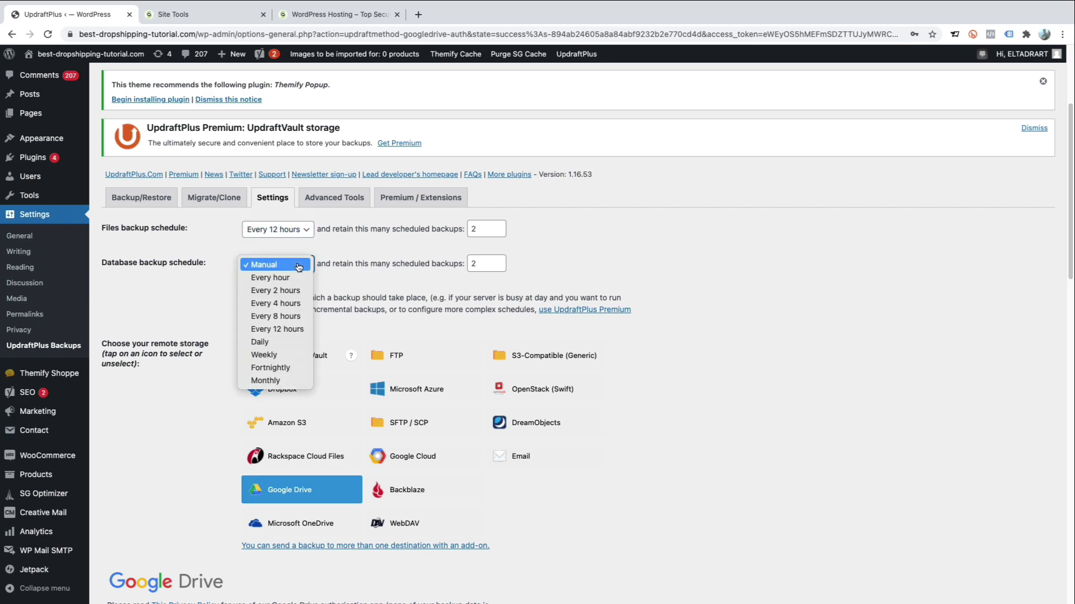
{"action": "left_click", "coordinate": [282, 330]}
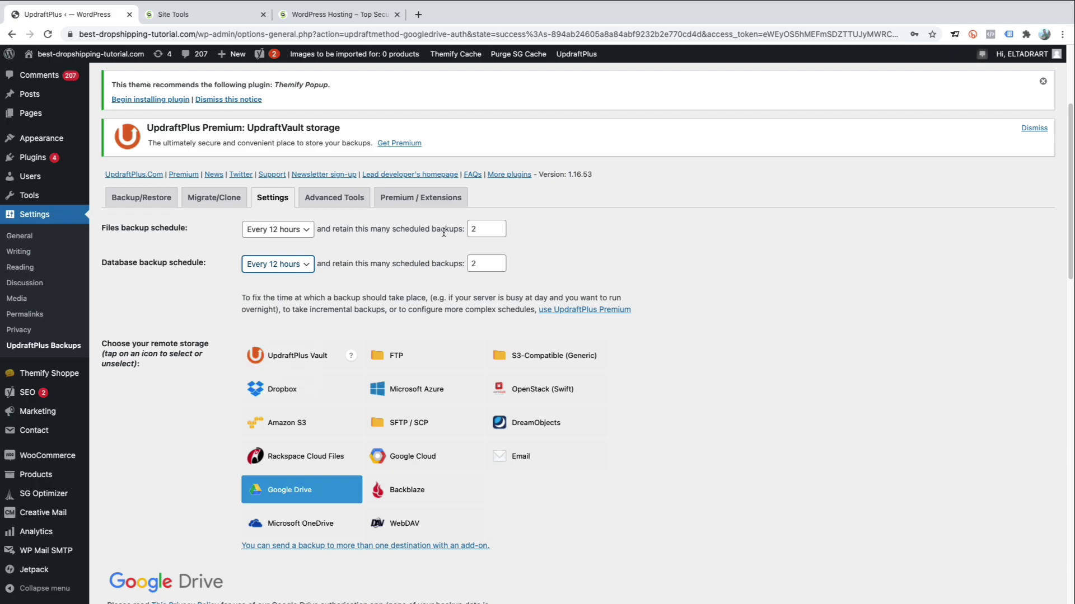
{"action": "scroll", "coordinate": [660, 425], "scroll_direction": "down", "scroll_amount": 20}
{"action": "scroll", "coordinate": [546, 435], "scroll_direction": "up", "scroll_amount": 20}
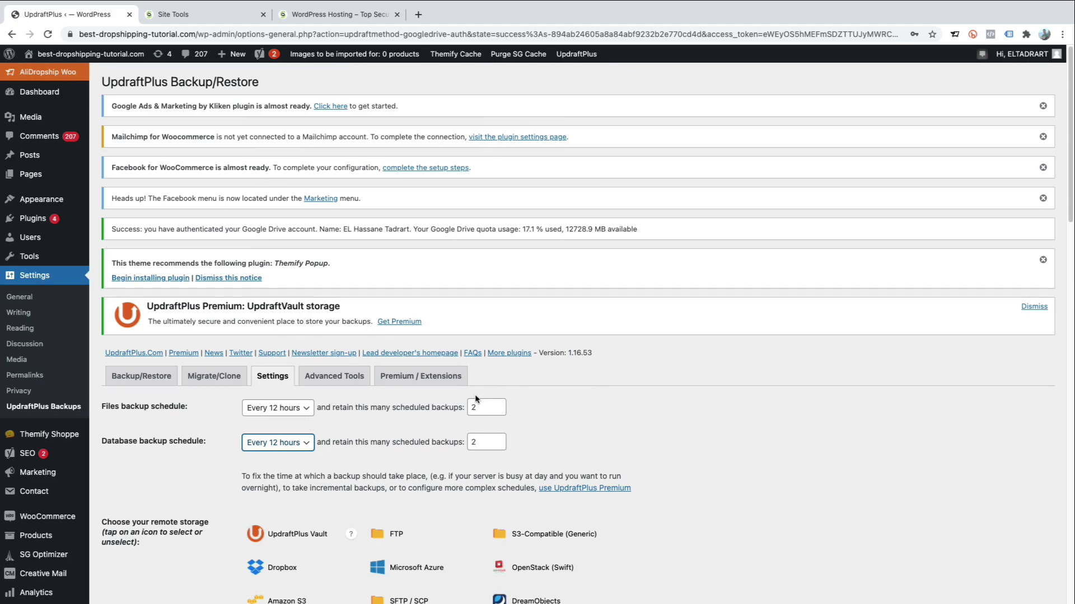
{"action": "scroll", "coordinate": [475, 394], "scroll_direction": "down", "scroll_amount": 5}
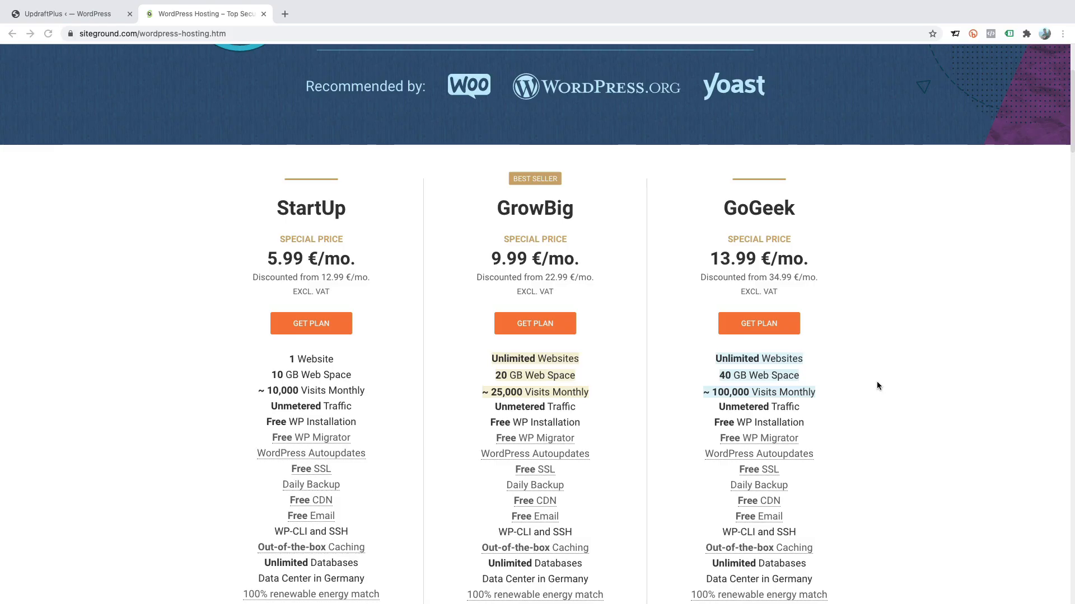